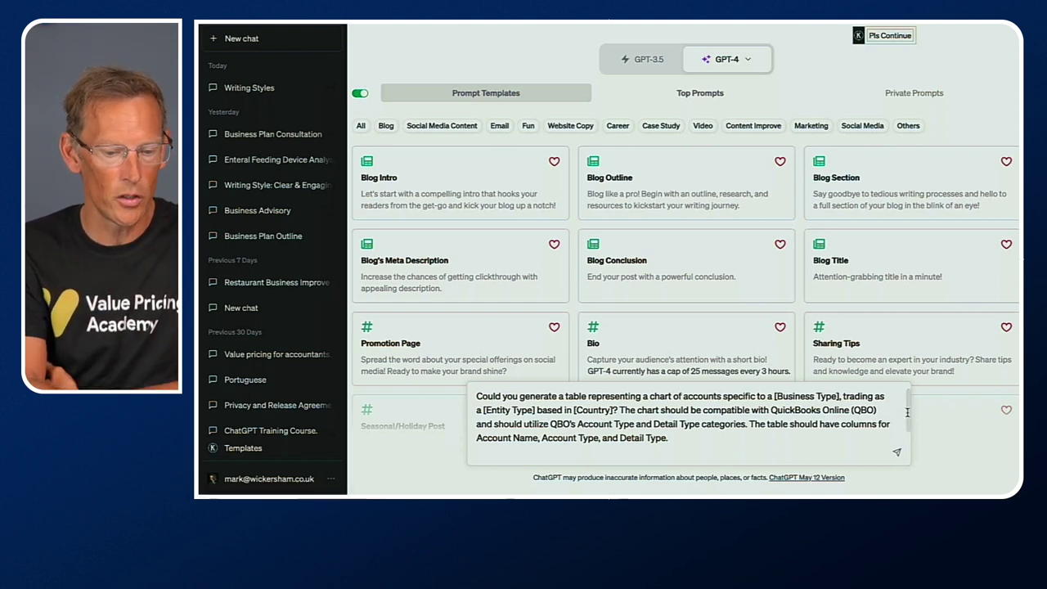
Step: Review the UK sole-proprietor chart-of-accounts prompt and submit it to GPT-4
{"action": "scroll", "coordinate": [907, 412], "scroll_direction": "down", "scroll_amount": 1}
{"action": "scroll", "coordinate": [907, 412], "scroll_direction": "down", "scroll_amount": 3}
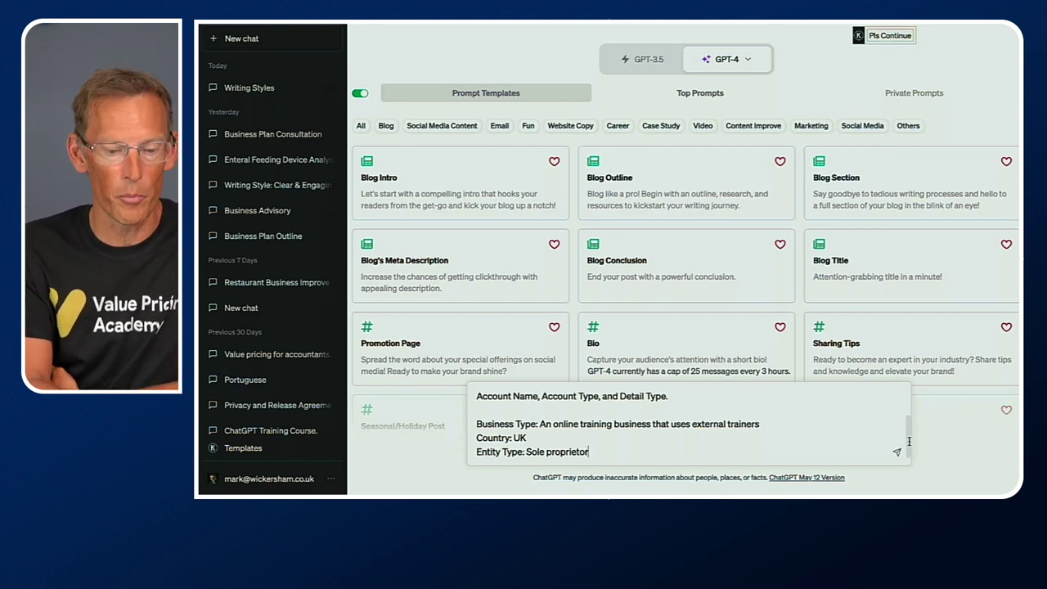
{"action": "scroll", "coordinate": [909, 441], "scroll_direction": "up", "scroll_amount": 2}
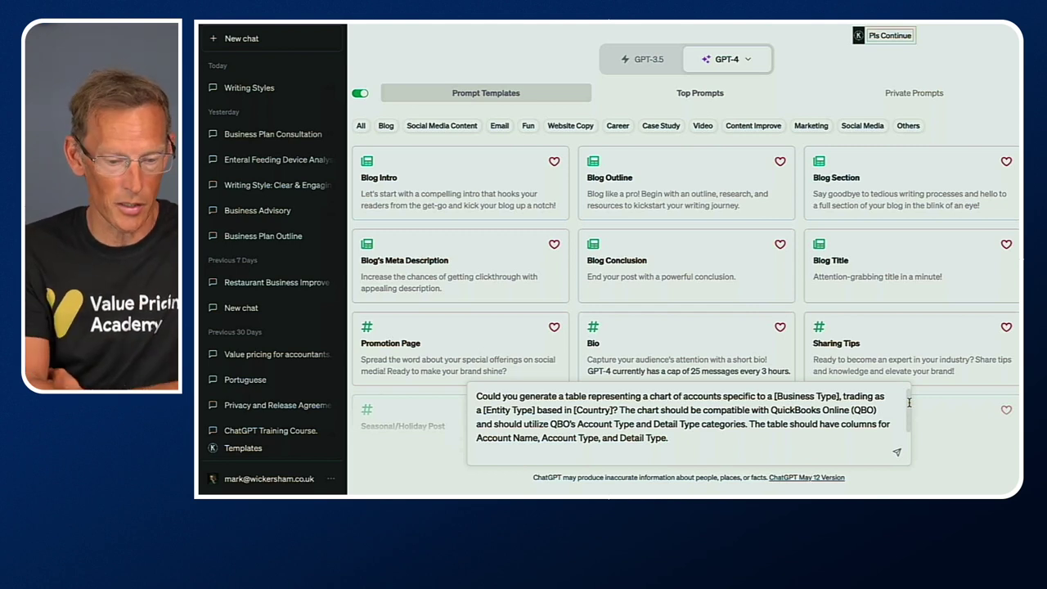
{"action": "scroll", "coordinate": [909, 402], "scroll_direction": "down", "scroll_amount": 2}
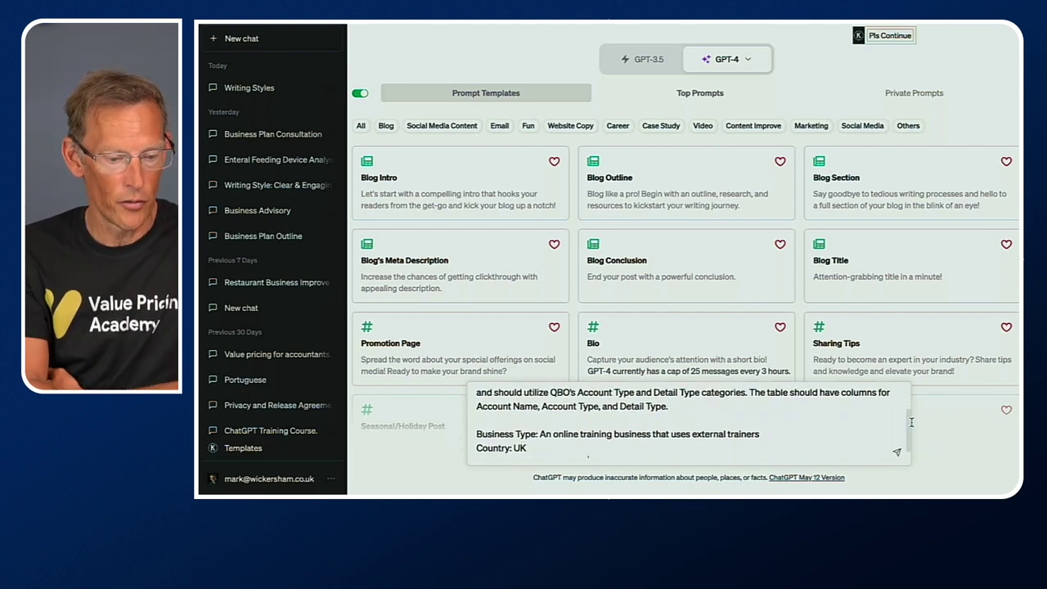
{"action": "scroll", "coordinate": [911, 413], "scroll_direction": "up", "scroll_amount": 2}
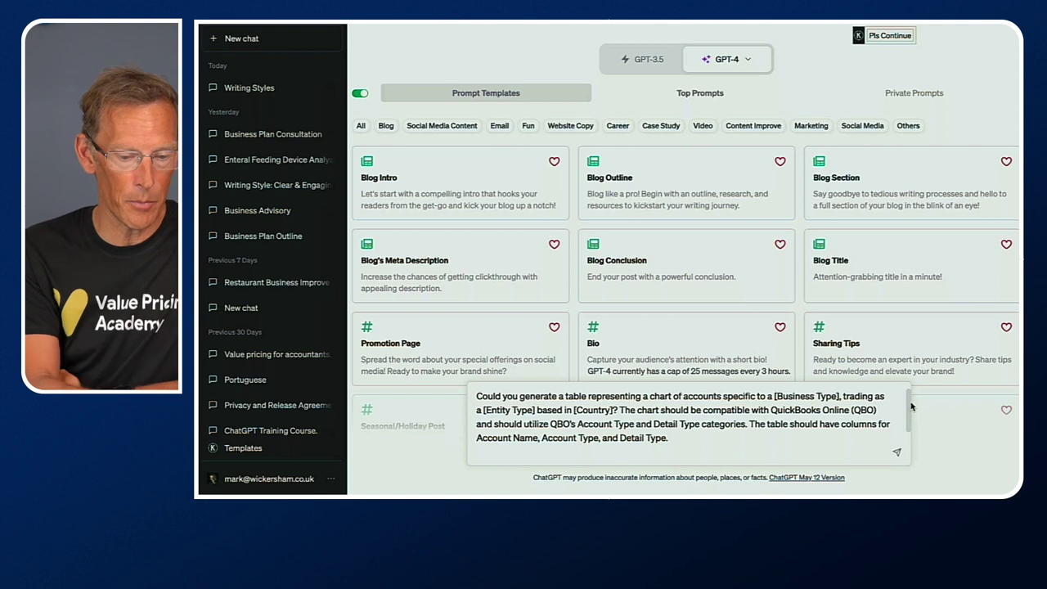
{"action": "left_click", "coordinate": [899, 455]}
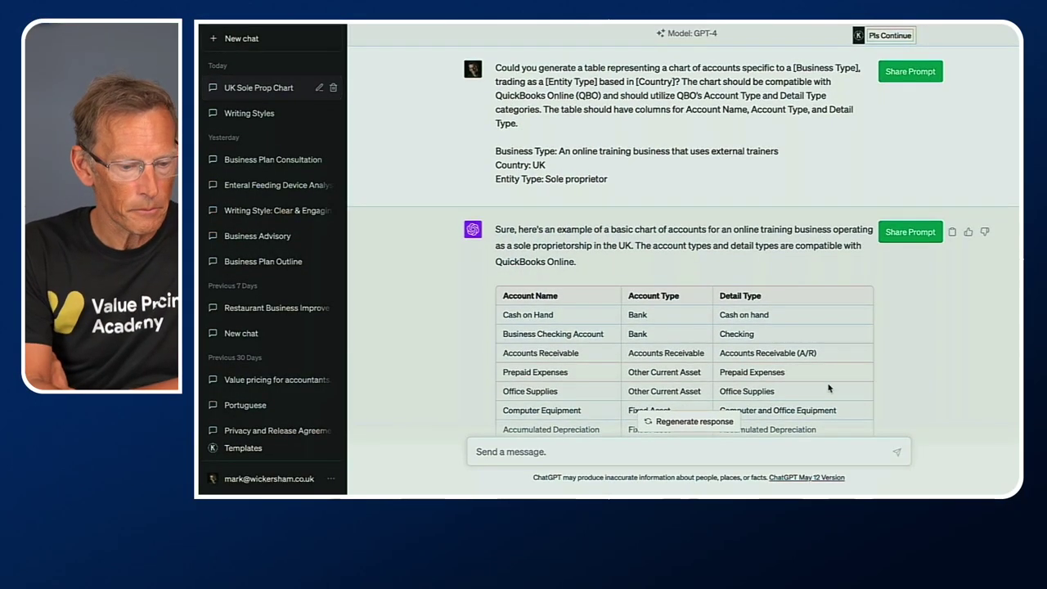
{"action": "scroll", "coordinate": [831, 384], "scroll_direction": "down", "scroll_amount": 3}
{"action": "scroll", "coordinate": [829, 385], "scroll_direction": "down", "scroll_amount": 2}
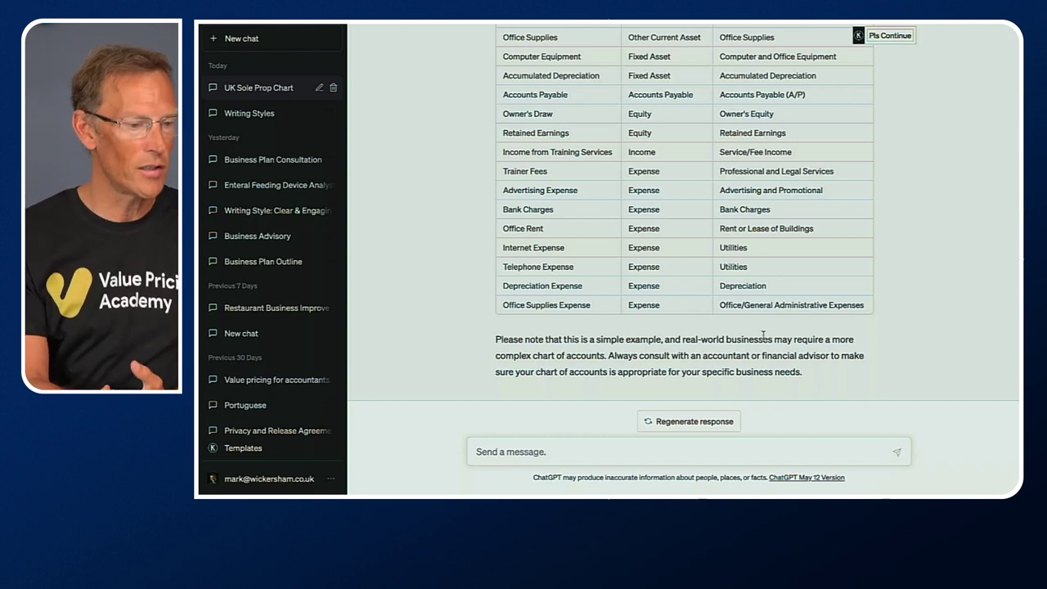
Step: Rename the conversation from 'UK Sole Prop Chart' to 'Chart of Accounts'
{"action": "left_click", "coordinate": [320, 88]}
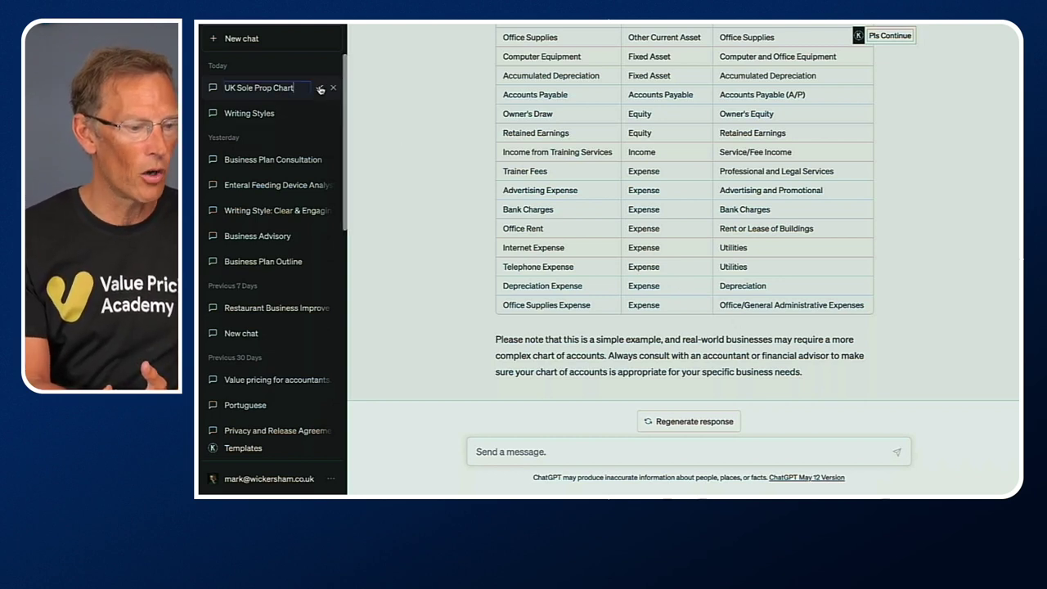
{"action": "key", "text": "ctrl+a"}
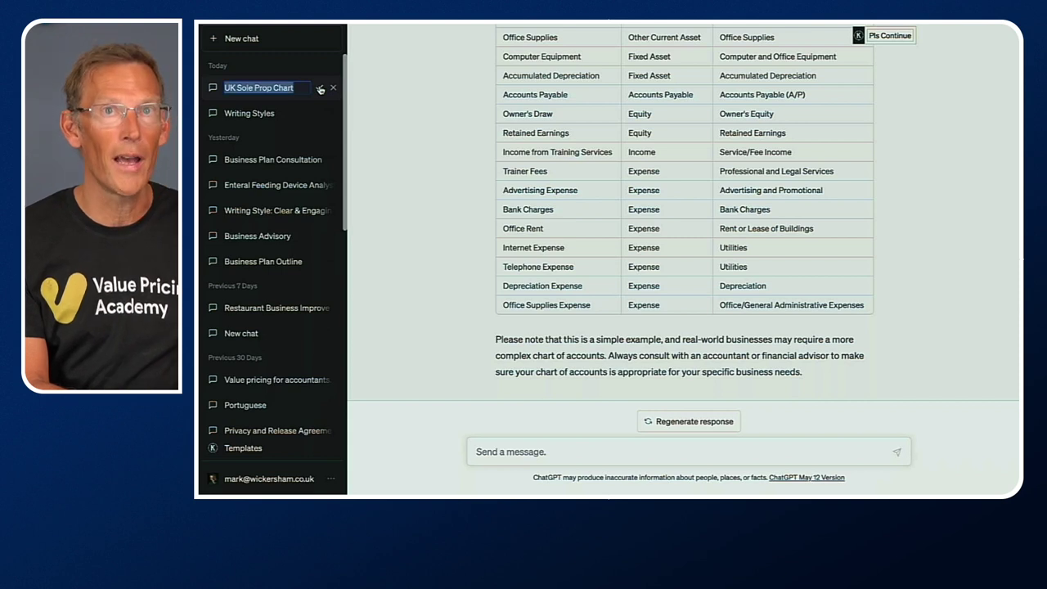
{"action": "key", "text": "BackSpace"}
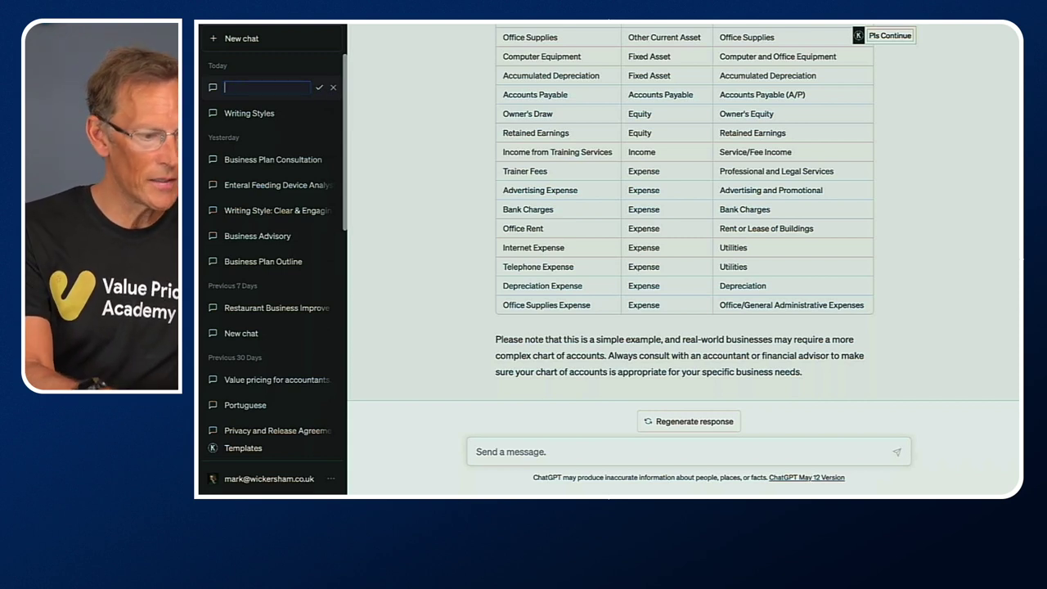
{"action": "type", "text": "Chart"}
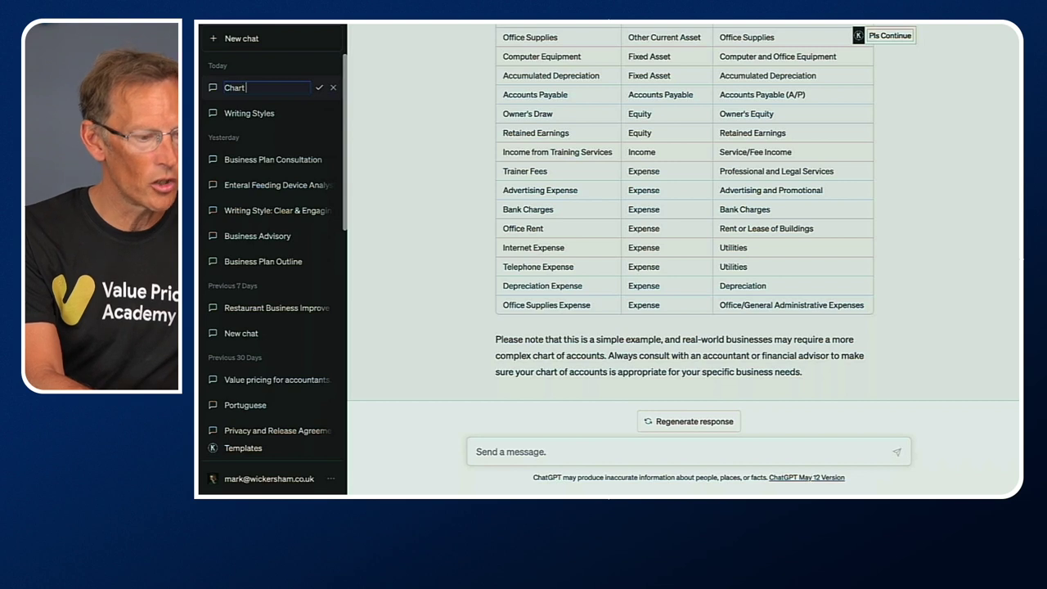
{"action": "type", "text": " of Accounts"}
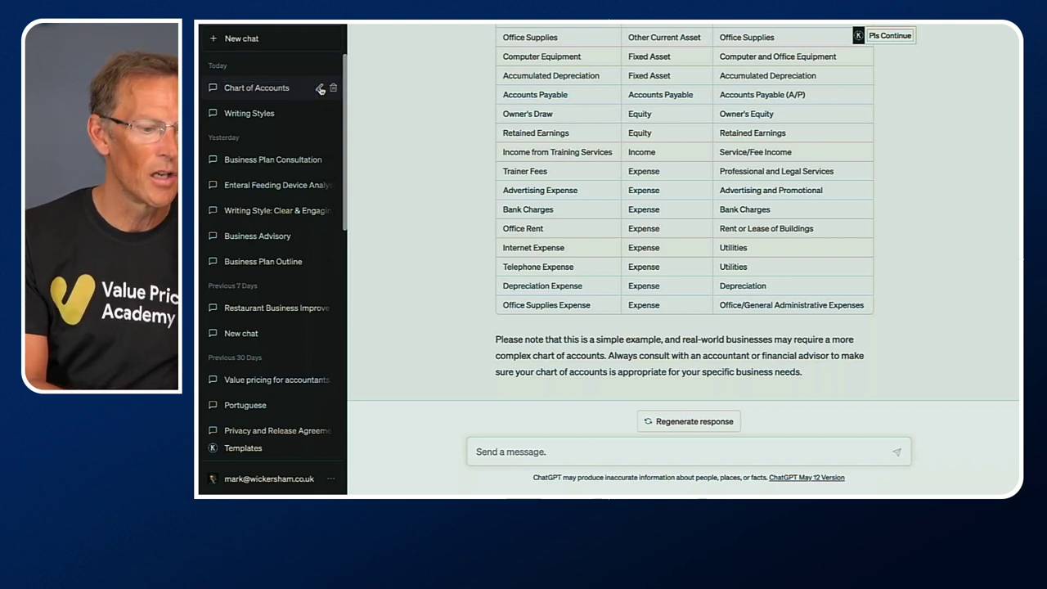
{"action": "left_click", "coordinate": [319, 88]}
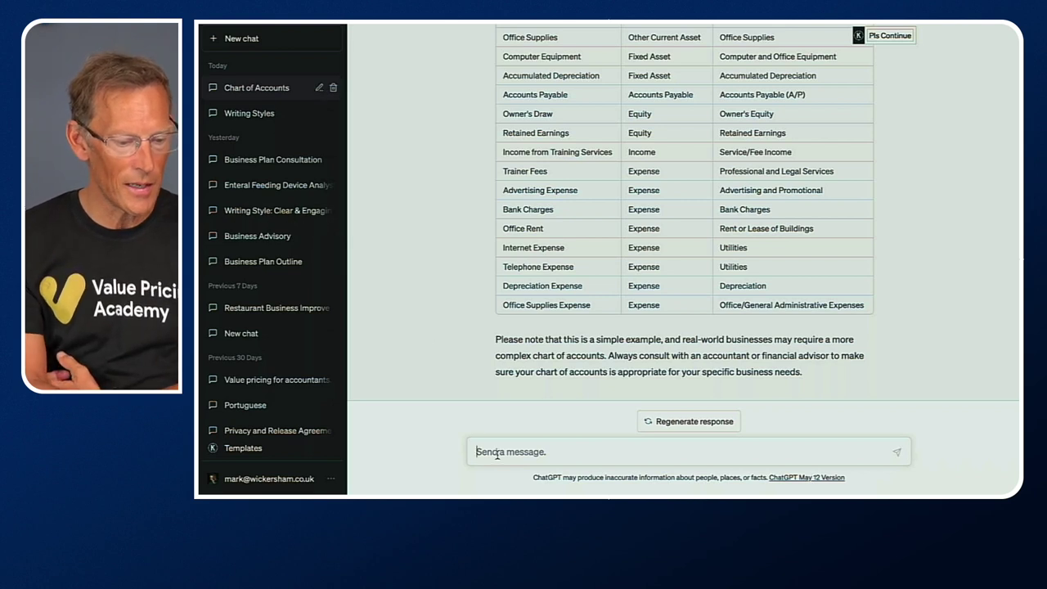
Step: Send the correction 'That's great. However, Office Supplies is an Expense type.'
{"action": "type", "text": "That"}
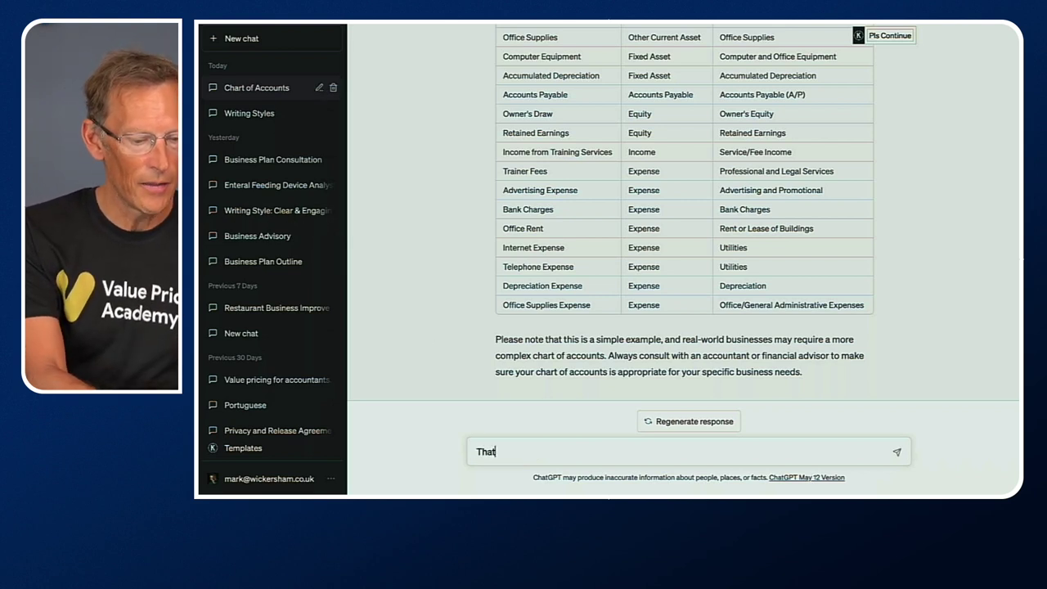
{"action": "type", "text": "'s gfreat"}
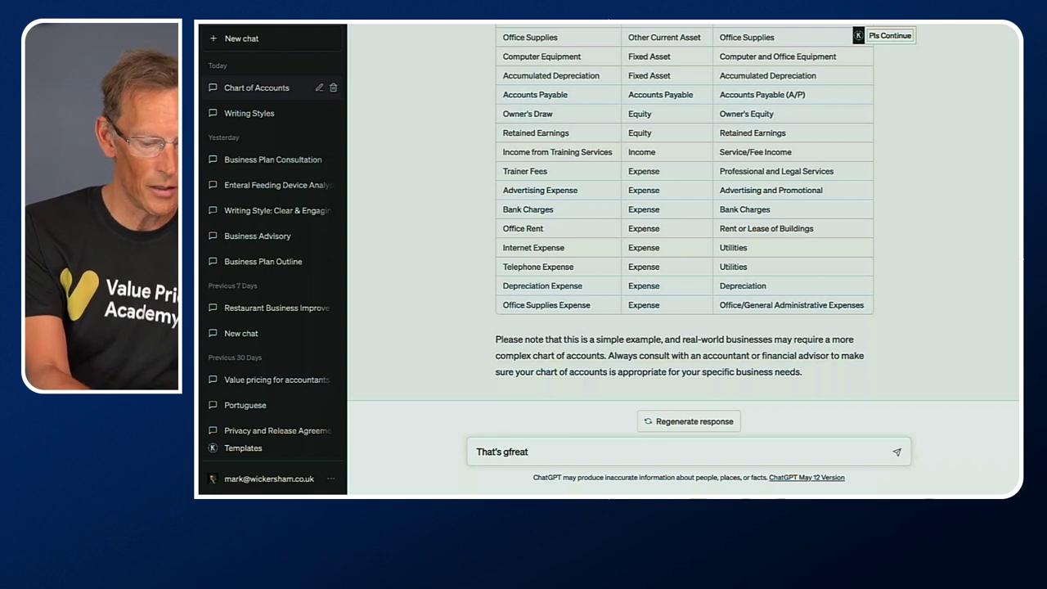
{"action": "key", "text": "BackSpace"}
{"action": "key", "text": "BackSpace"}
{"action": "type", "text": "reat."}
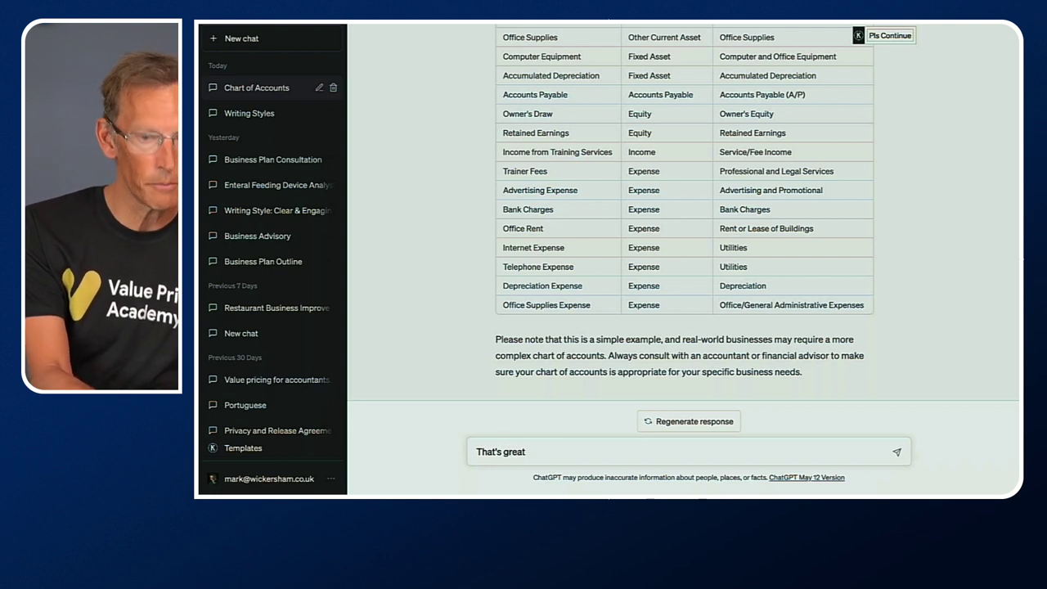
{"action": "type", "text": " Ho"}
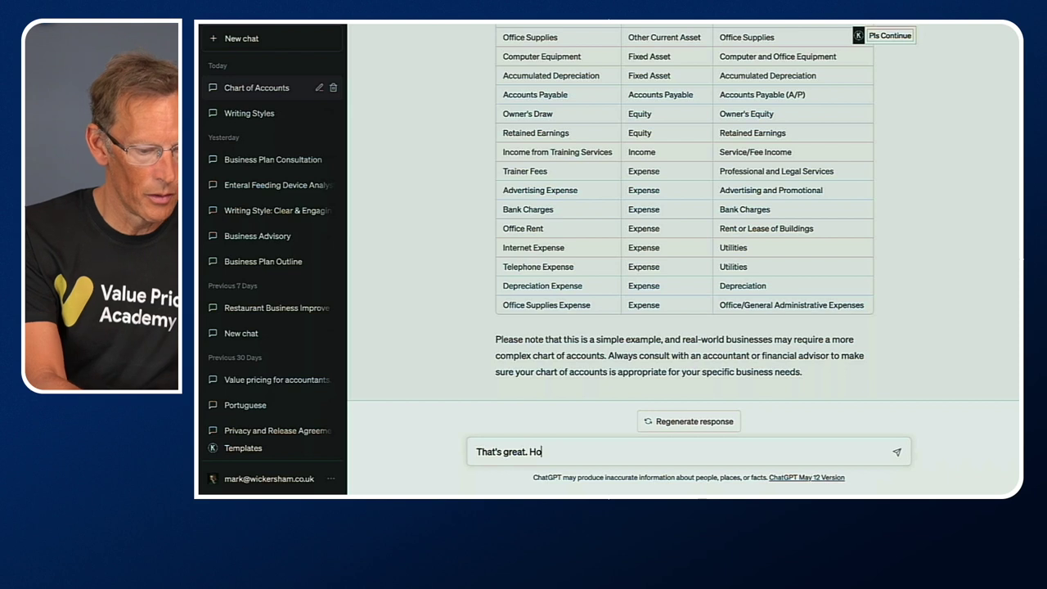
{"action": "type", "text": "wever, Of"}
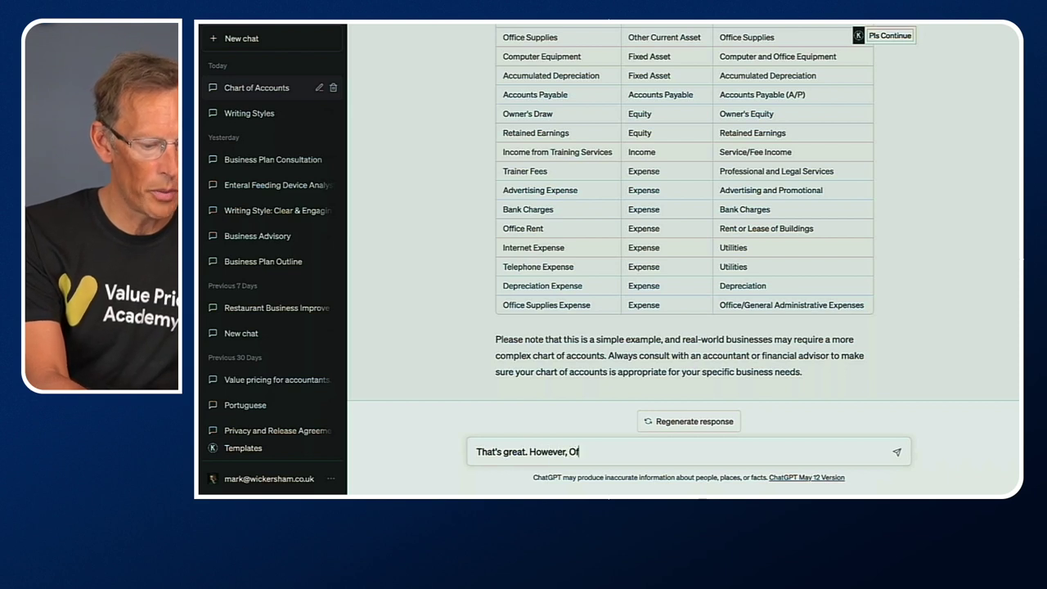
{"action": "type", "text": "fice Supplies is an"}
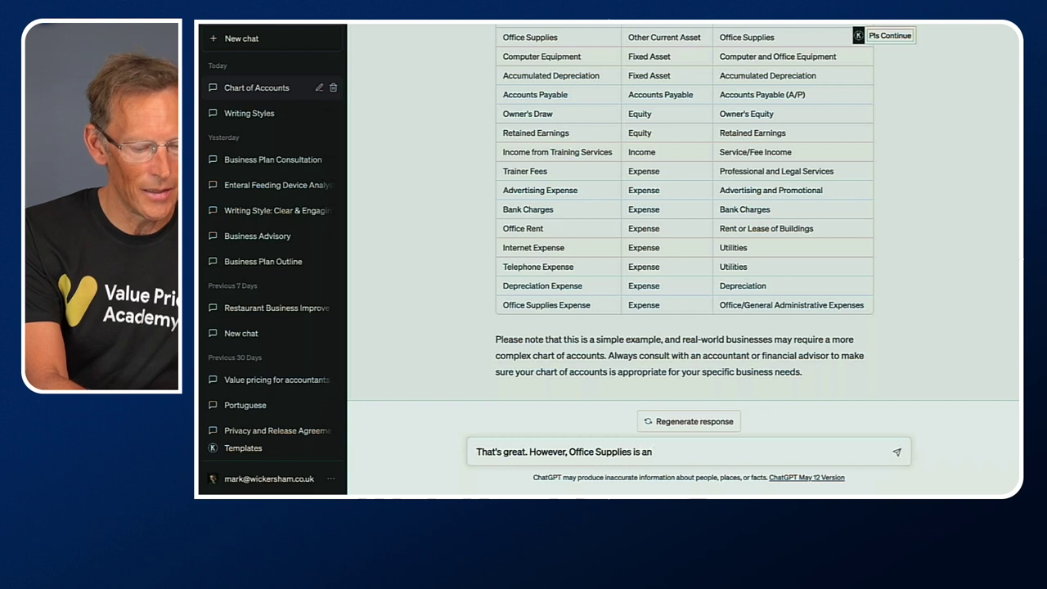
{"action": "type", "text": " Expense"}
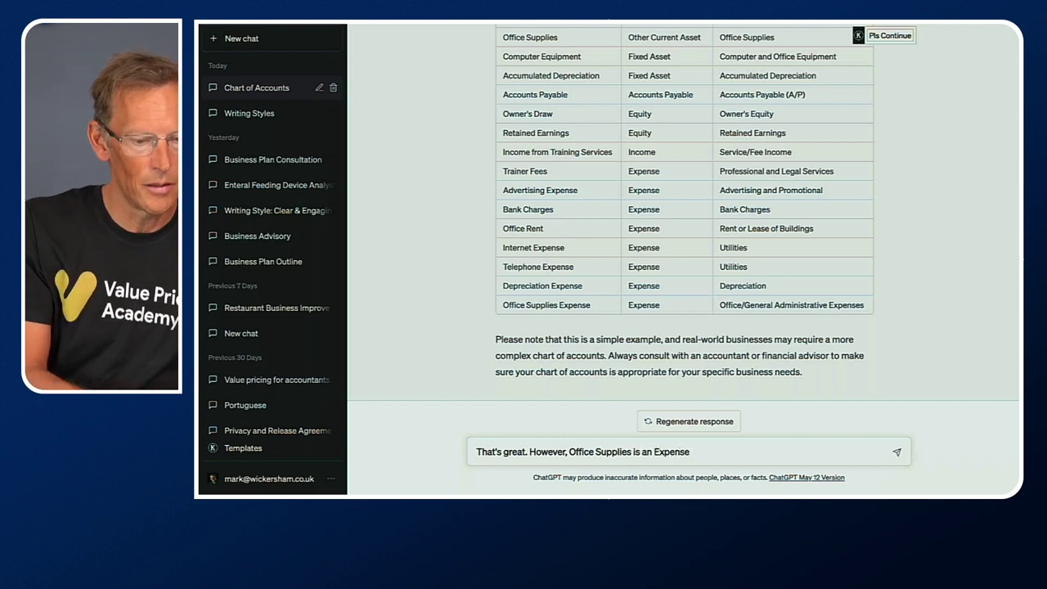
{"action": "scroll", "coordinate": [688, 259], "scroll_direction": "up", "scroll_amount": 1}
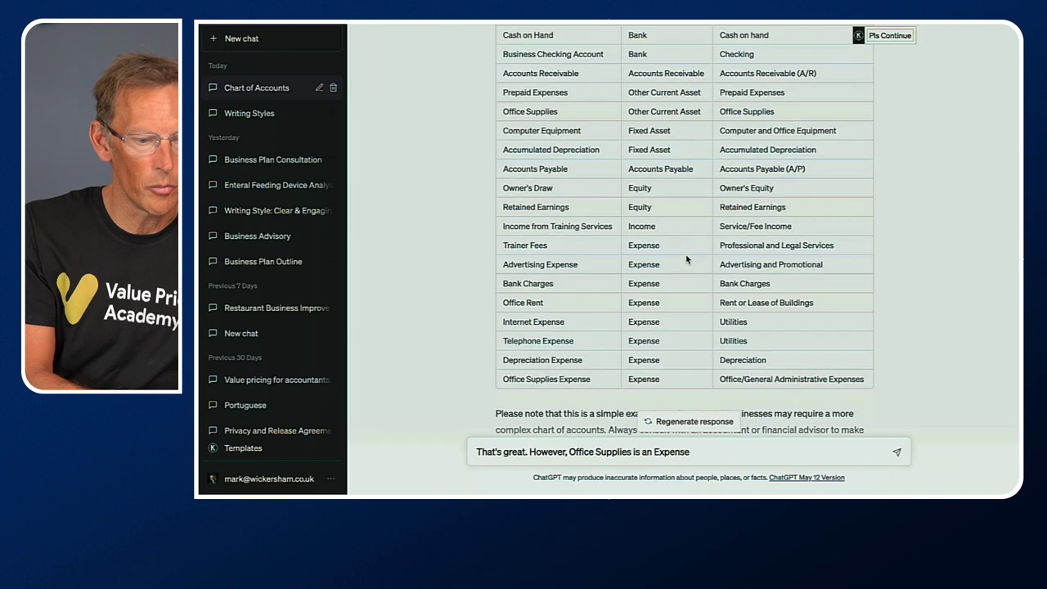
{"action": "scroll", "coordinate": [688, 259], "scroll_direction": "down", "scroll_amount": 4}
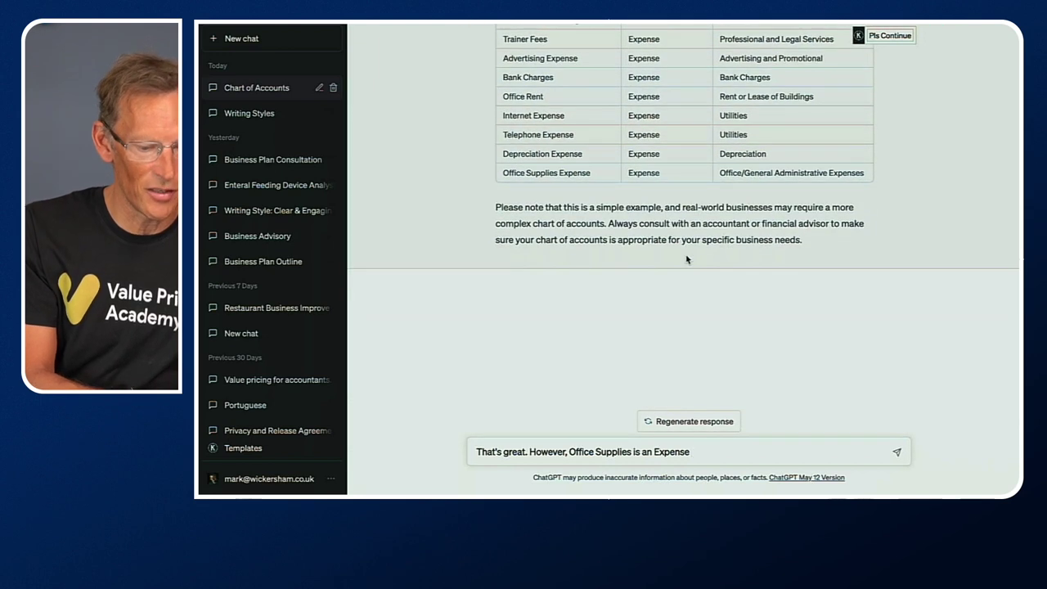
{"action": "type", "text": "type."}
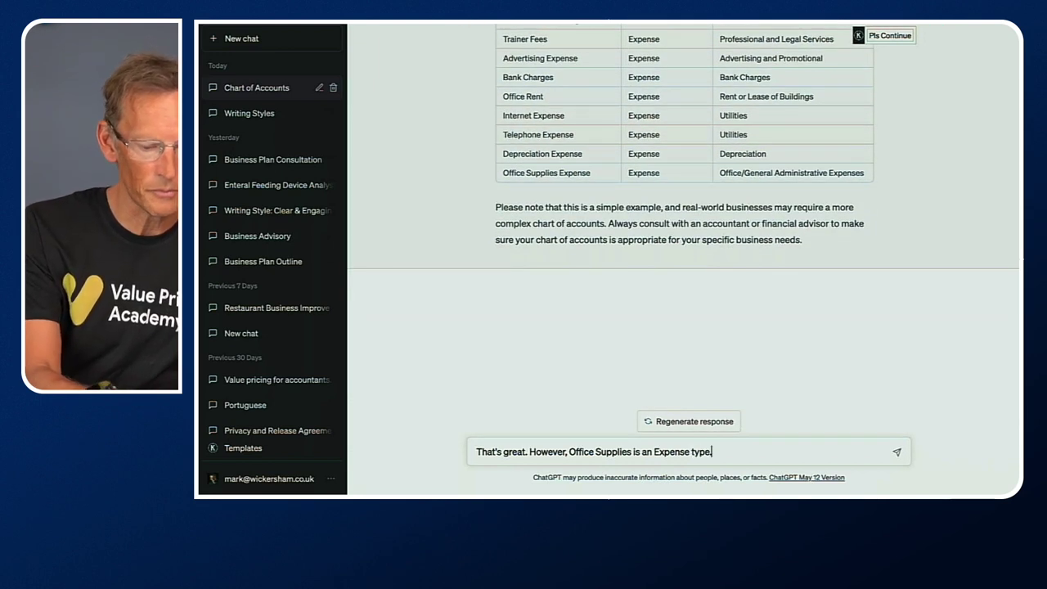
{"action": "key", "text": "Return"}
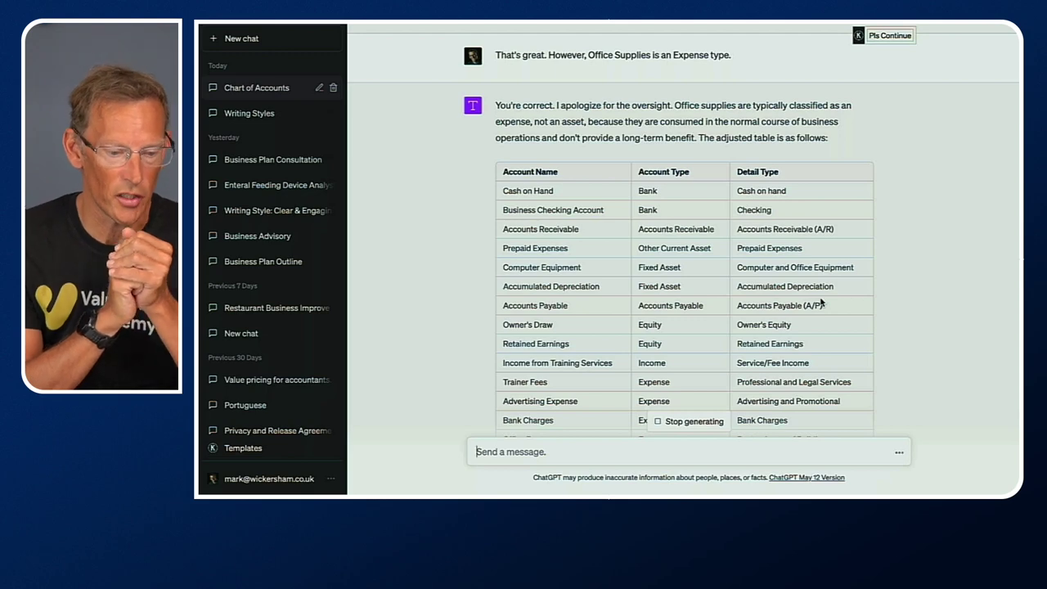
Step: Select the adjusted chart-of-accounts table from the Account Name header down through the reply
{"action": "scroll", "coordinate": [821, 303], "scroll_direction": "up", "scroll_amount": 2}
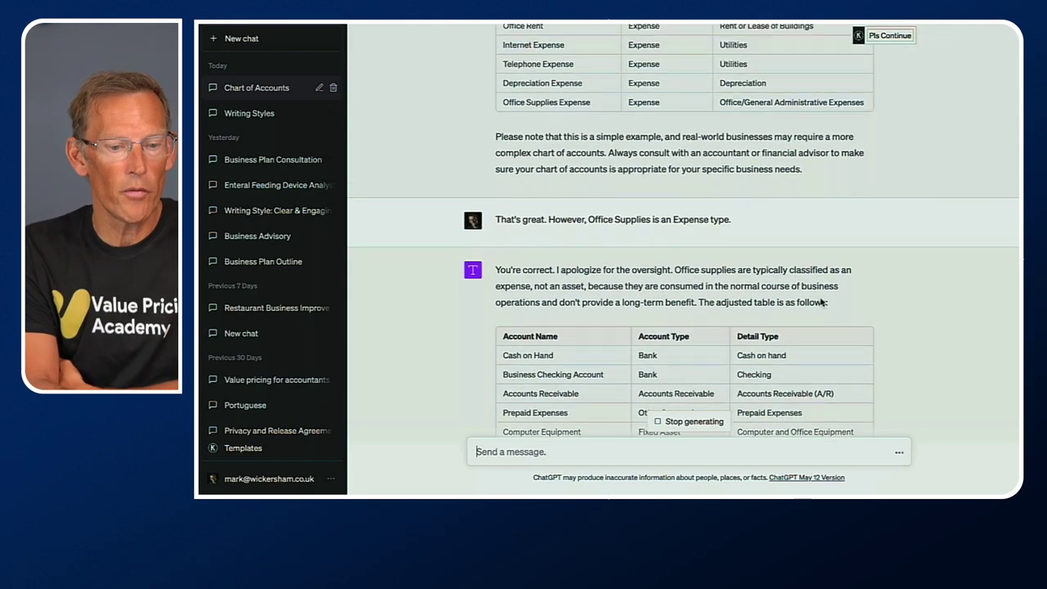
{"action": "scroll", "coordinate": [822, 303], "scroll_direction": "up", "scroll_amount": 4}
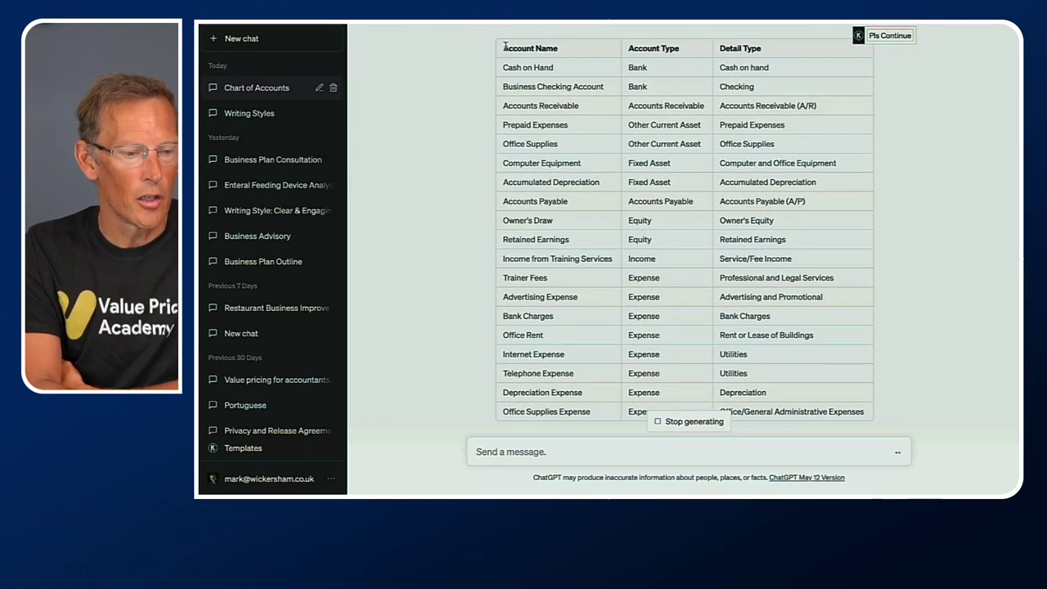
{"action": "mouse_move", "coordinate": [505, 46]}
{"action": "left_mouse_down"}
{"action": "mouse_move", "coordinate": [601, 126]}
{"action": "mouse_move", "coordinate": [614, 163]}
{"action": "mouse_move", "coordinate": [717, 263]}
{"action": "mouse_move", "coordinate": [814, 399]}
{"action": "mouse_move", "coordinate": [851, 413]}
{"action": "left_mouse_up"}
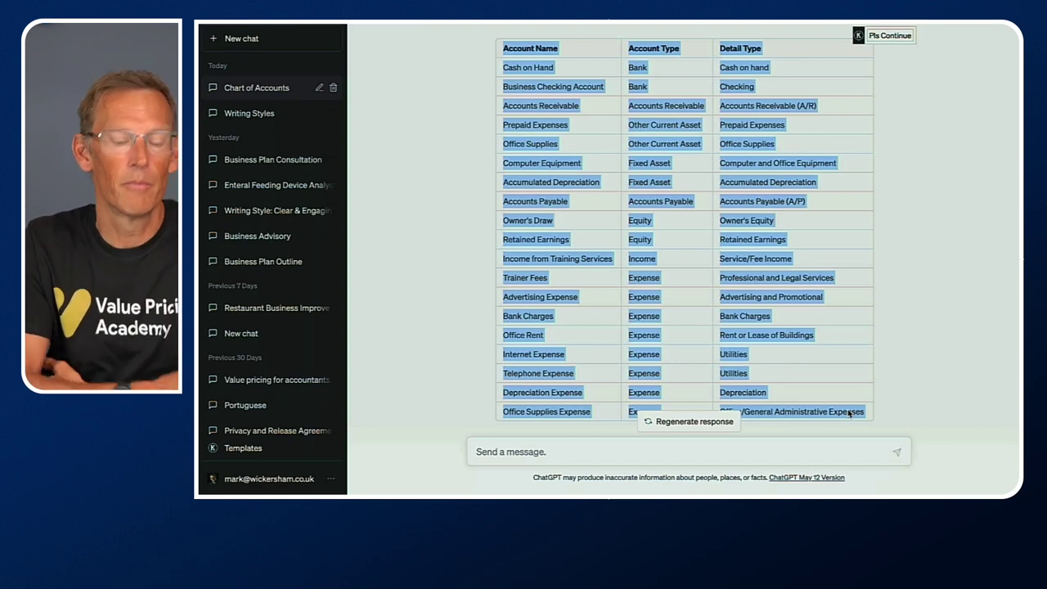
Step: Paste the copied chart-of-accounts table into Excel's Sheet1 at A1
{"action": "key", "text": "ctrl+Right"}
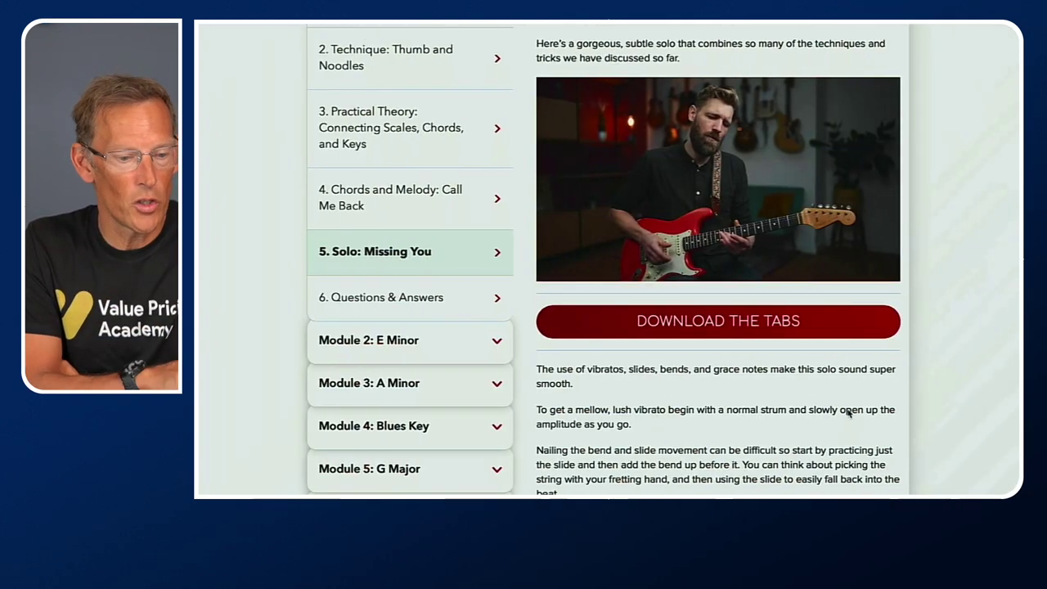
{"action": "key", "text": "ctrl+Left"}
{"action": "key", "text": "ctrl+Left"}
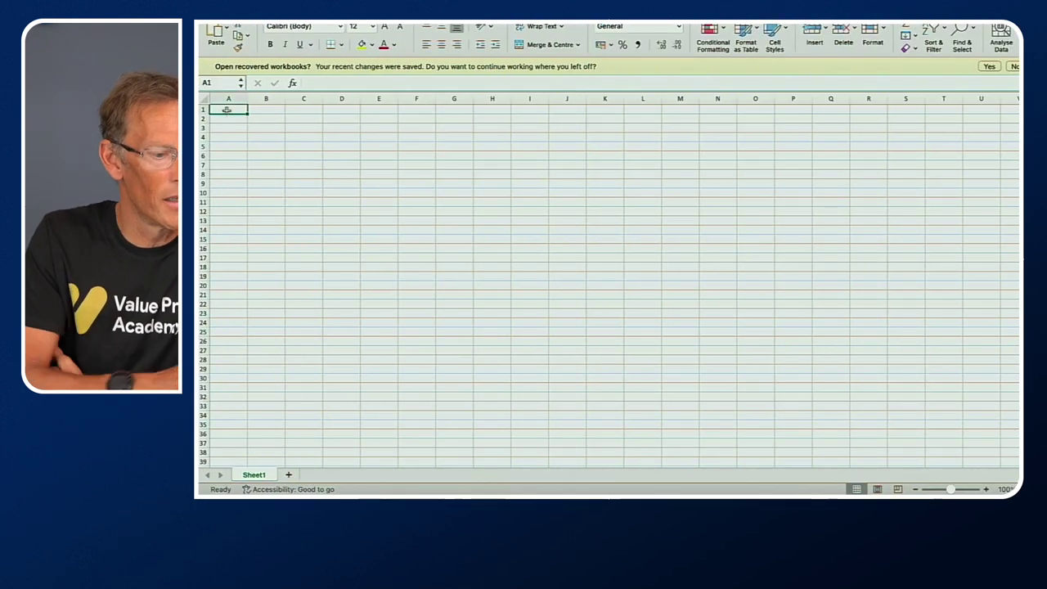
{"action": "key", "text": "super+v"}
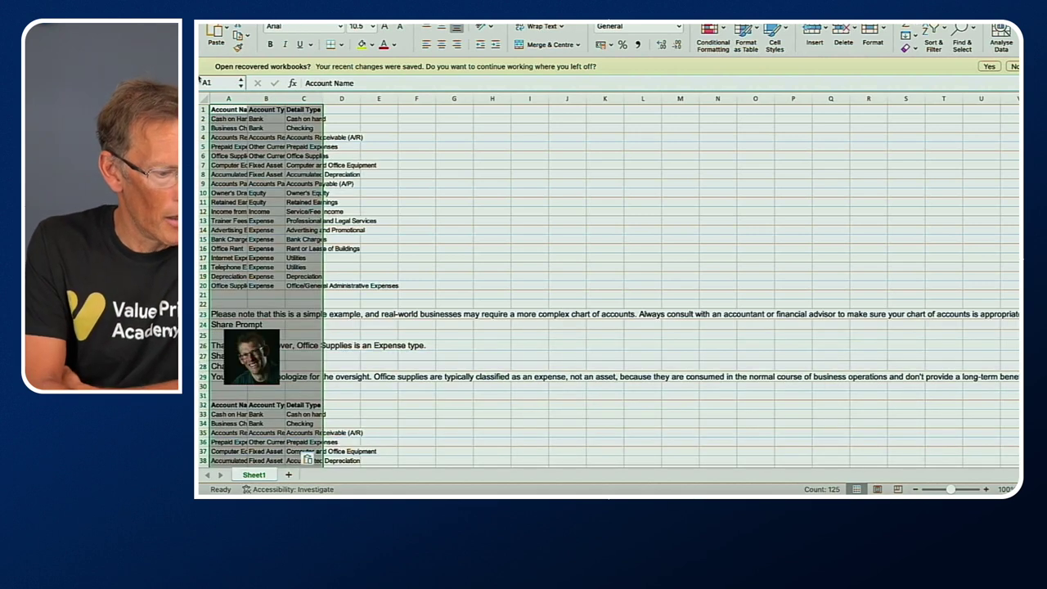
Step: Widen column A to fit account names and select the leftover chat rows from row 23 down
{"action": "left_click", "coordinate": [244, 98]}
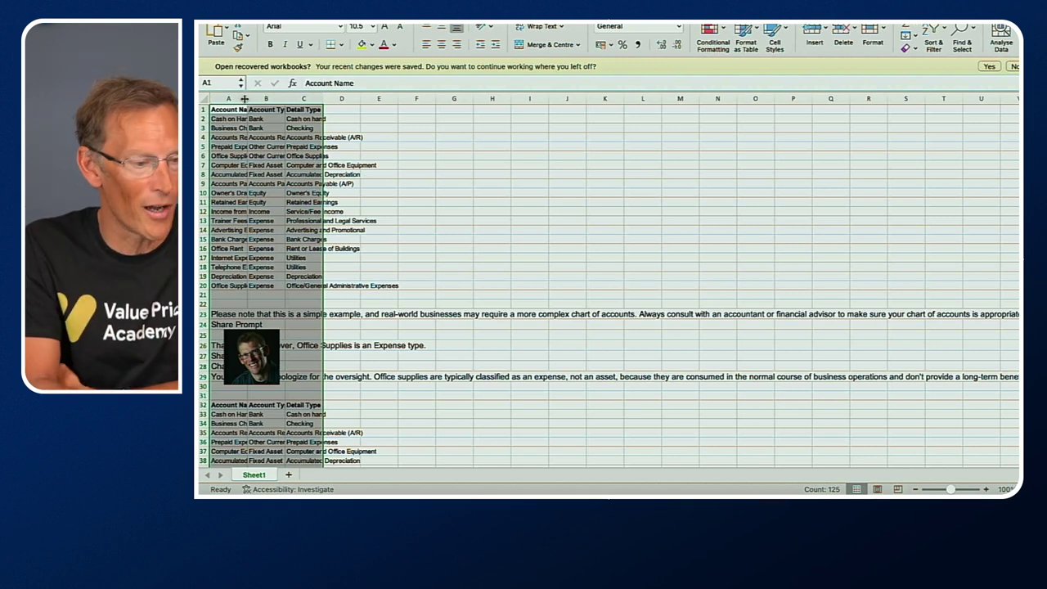
{"action": "double_click", "coordinate": [243, 98]}
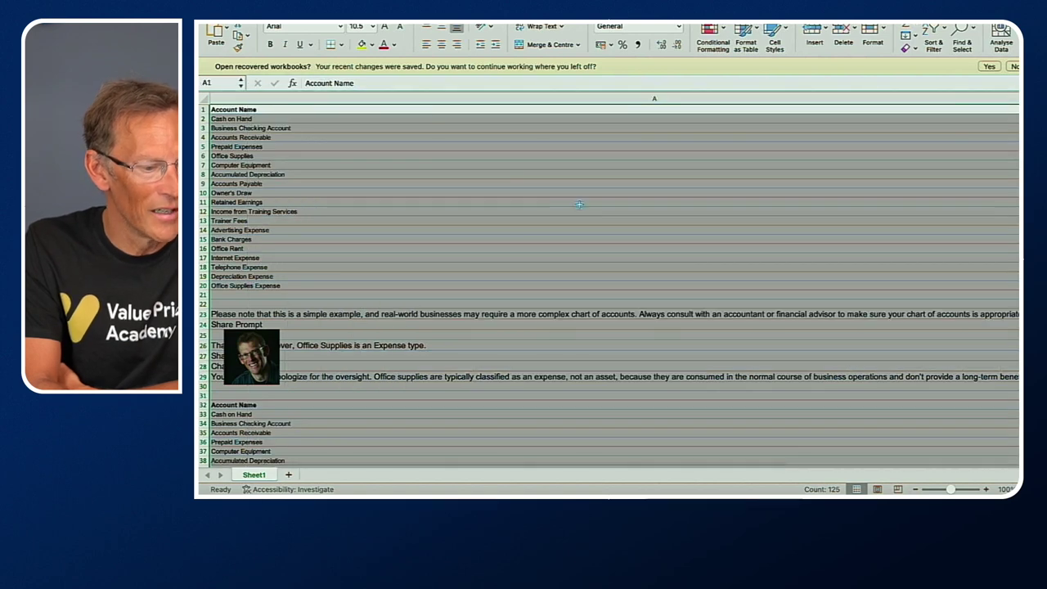
{"action": "left_click", "coordinate": [204, 313]}
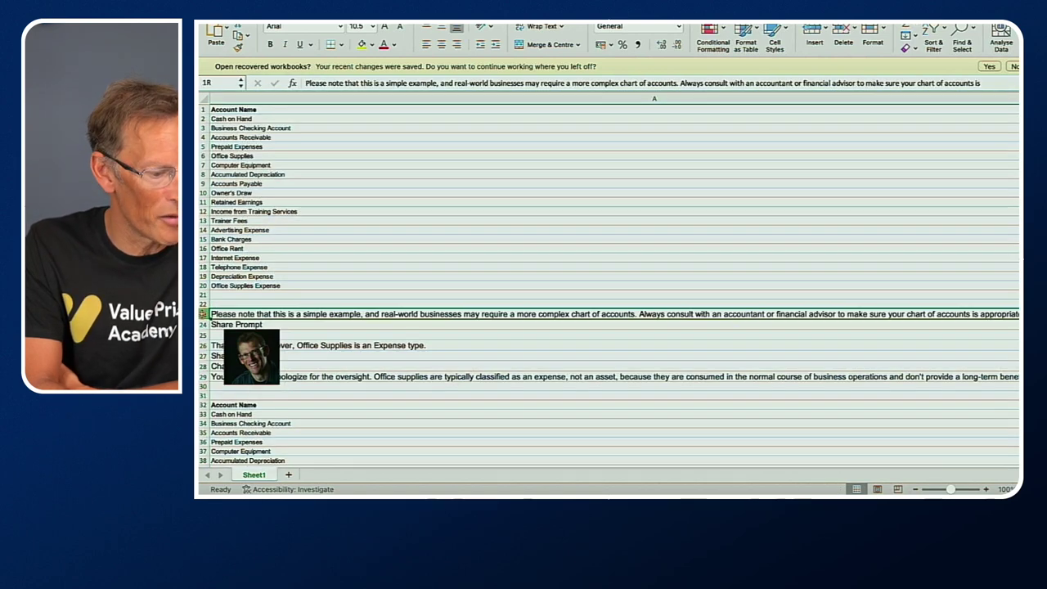
{"action": "left_click_drag", "start_coordinate": [204, 313], "coordinate": [211, 448]}
Step: Delete the leftover rows below the 20-row table and AutoFit columns A and B
{"action": "right_click", "coordinate": [204, 425]}
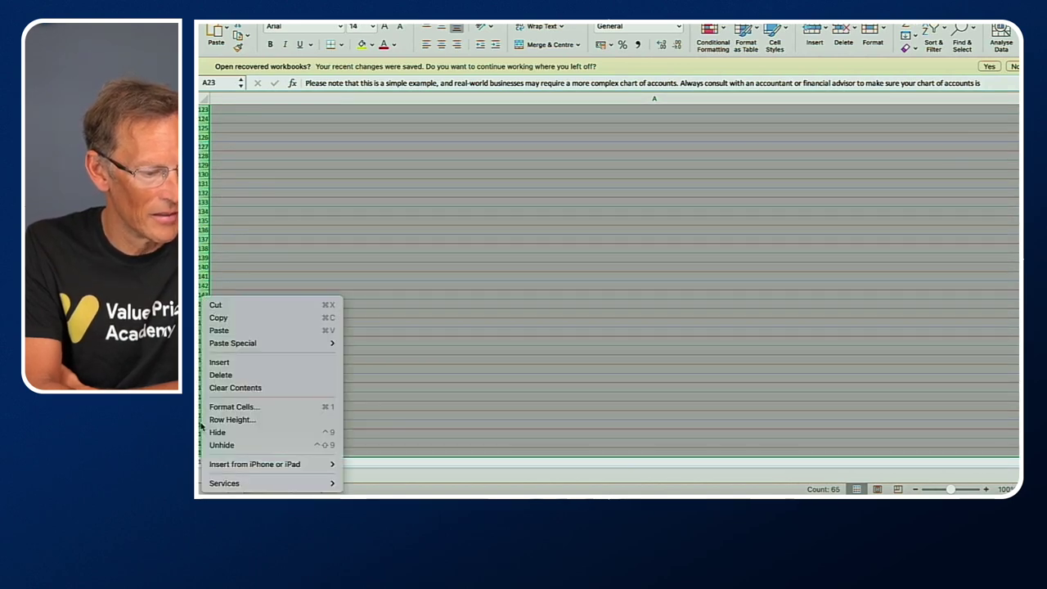
{"action": "left_click", "coordinate": [221, 375]}
{"action": "scroll", "coordinate": [413, 300], "scroll_direction": "up", "scroll_amount": 3}
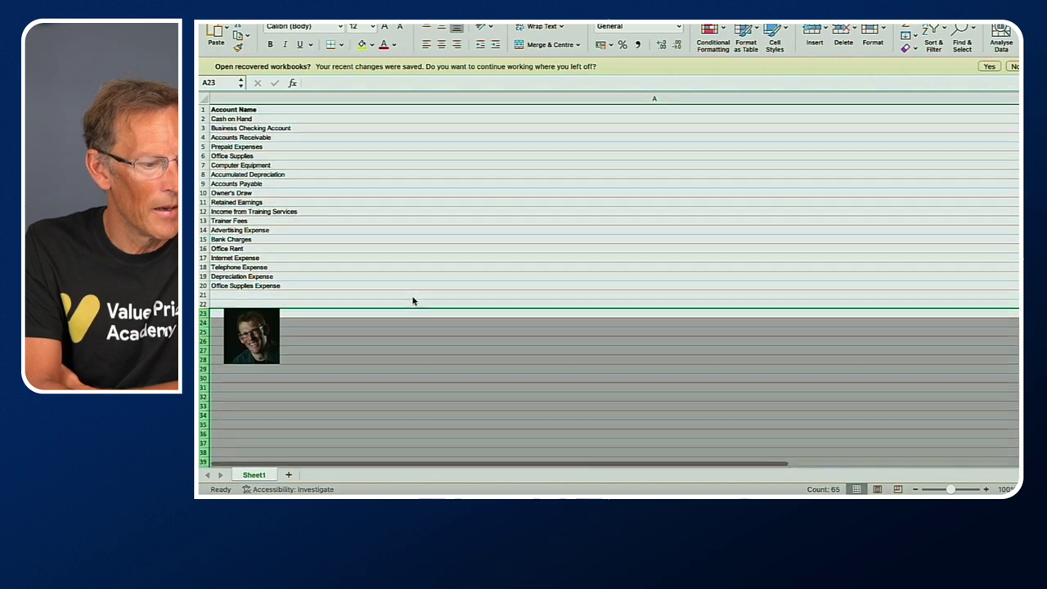
{"action": "scroll", "coordinate": [695, 135], "scroll_direction": "right", "scroll_amount": 5}
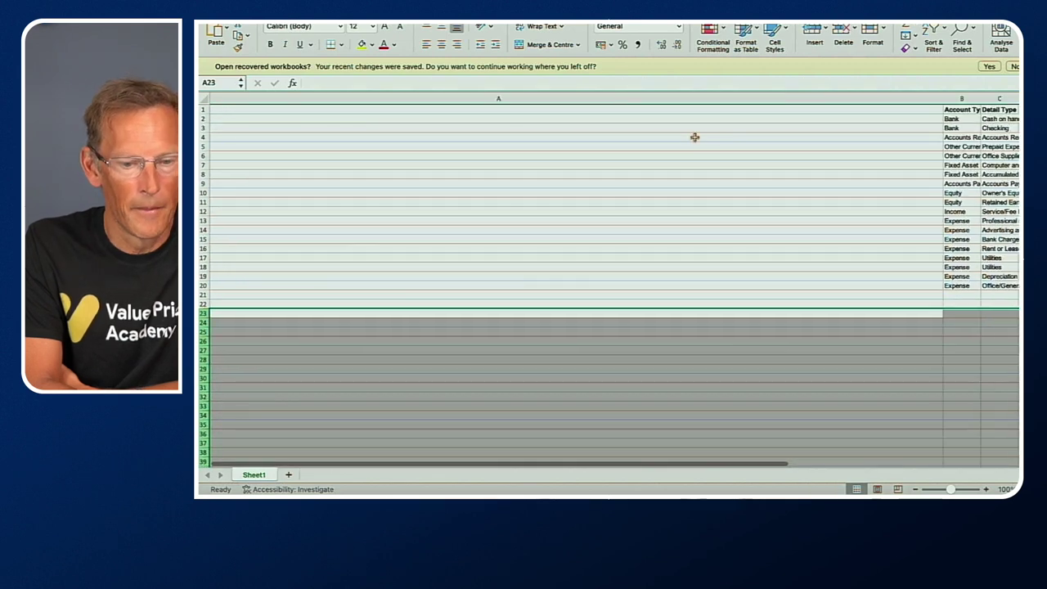
{"action": "double_click", "coordinate": [843, 99]}
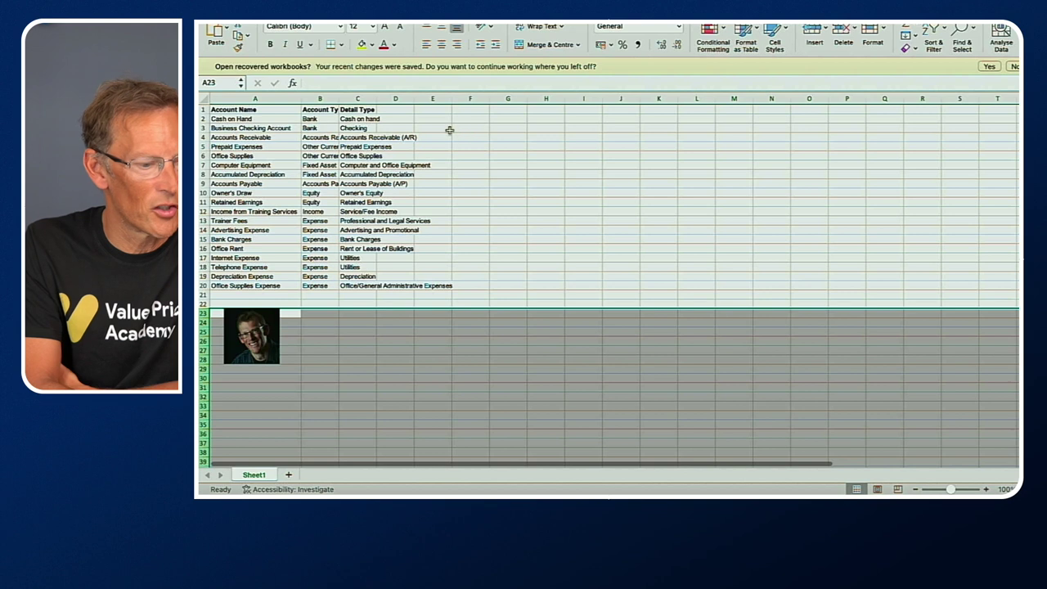
{"action": "double_click", "coordinate": [339, 98]}
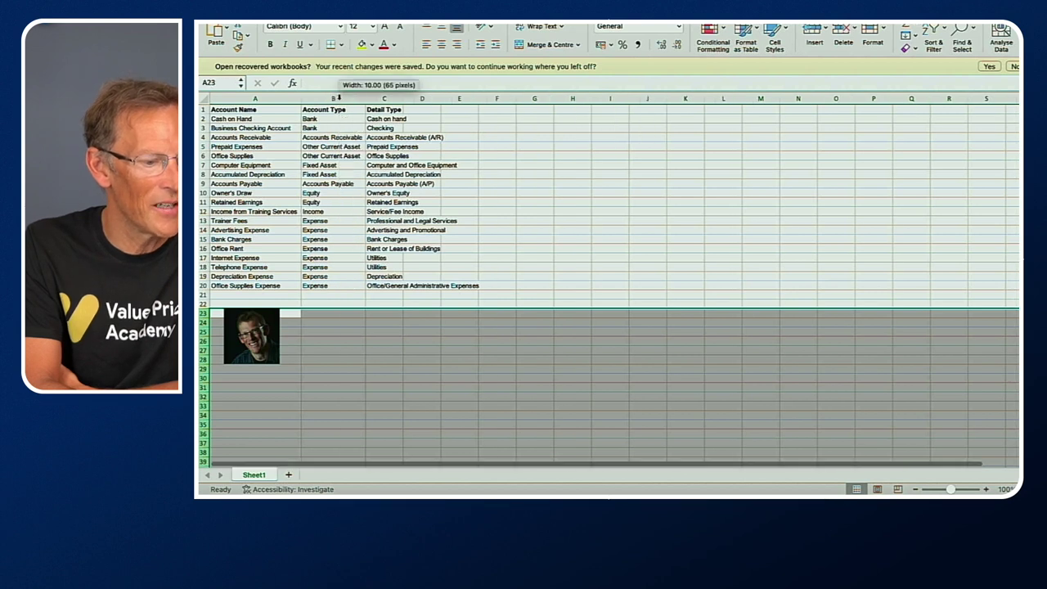